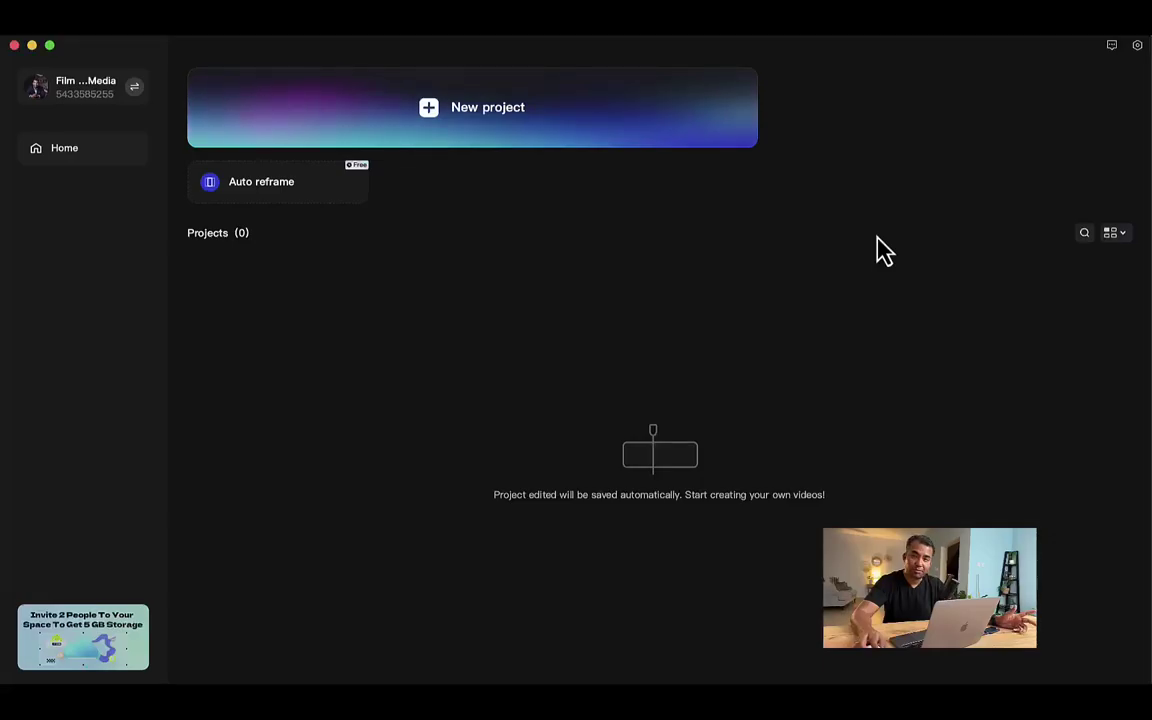
Step: Start a new blank CapCut project from the home screen
click(434, 110)
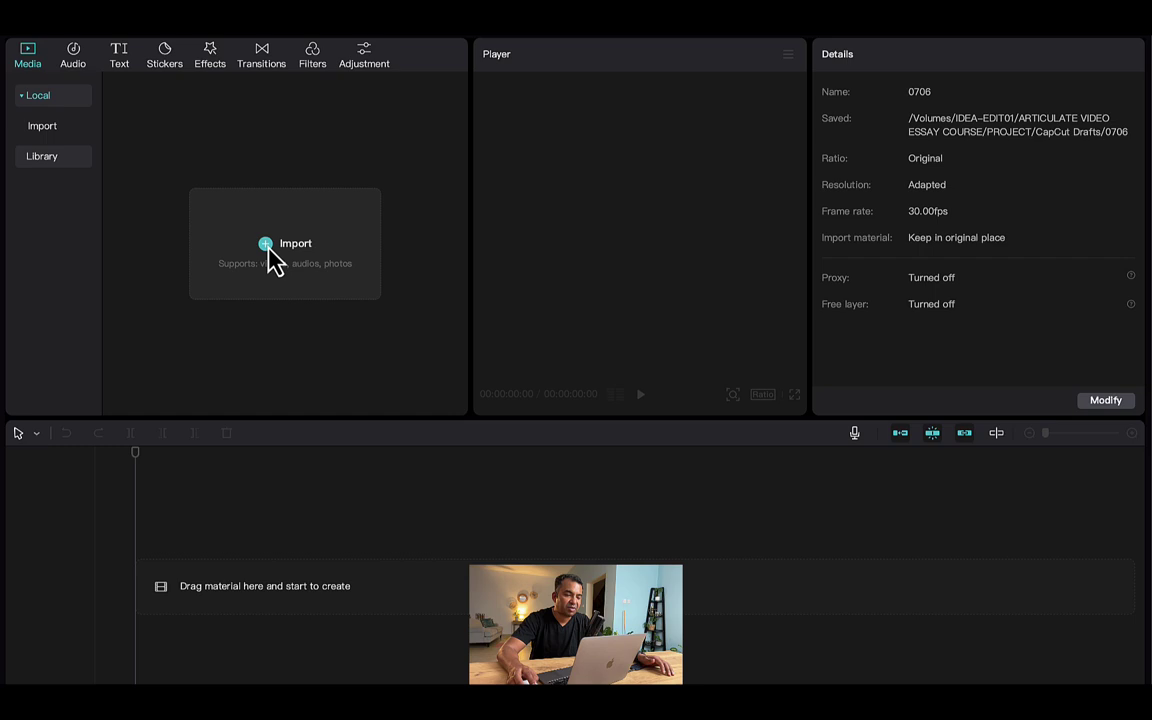
Step: Import the 'clips from YouTube' folder from IDEA-EDIT01 > ARTICULATE VIDEO ESSAY COURSE > DEMO EDIT
click(275, 258)
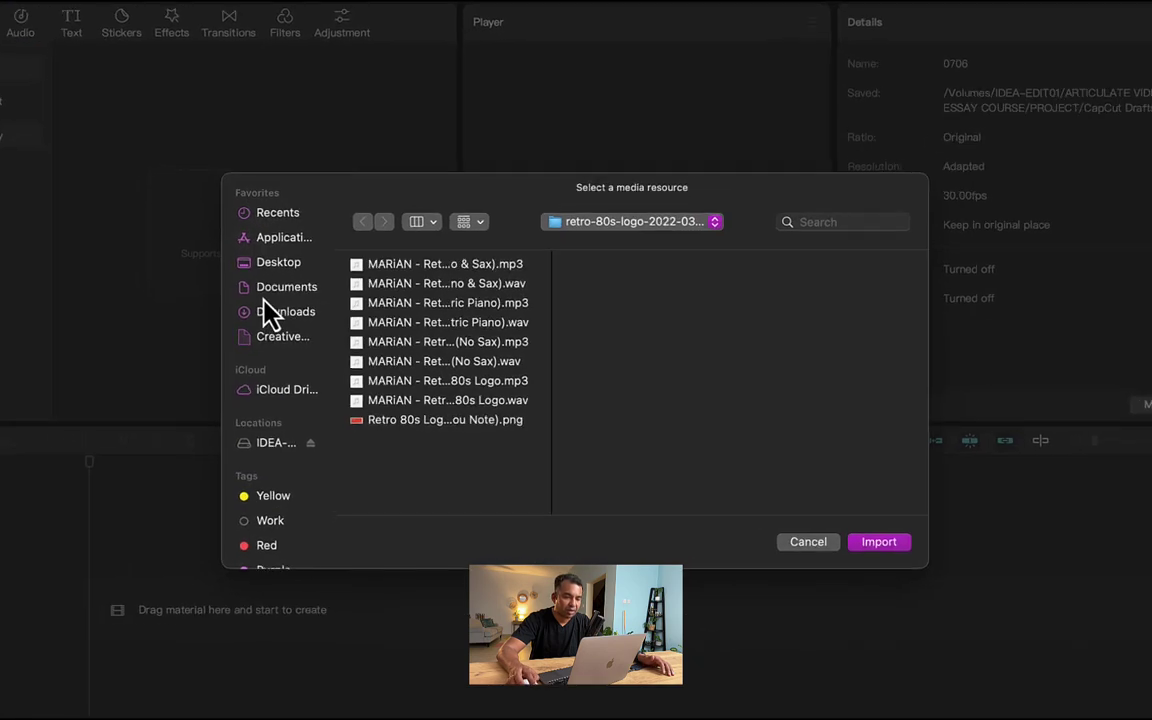
scroll(240, 370, down, 1)
click(245, 276)
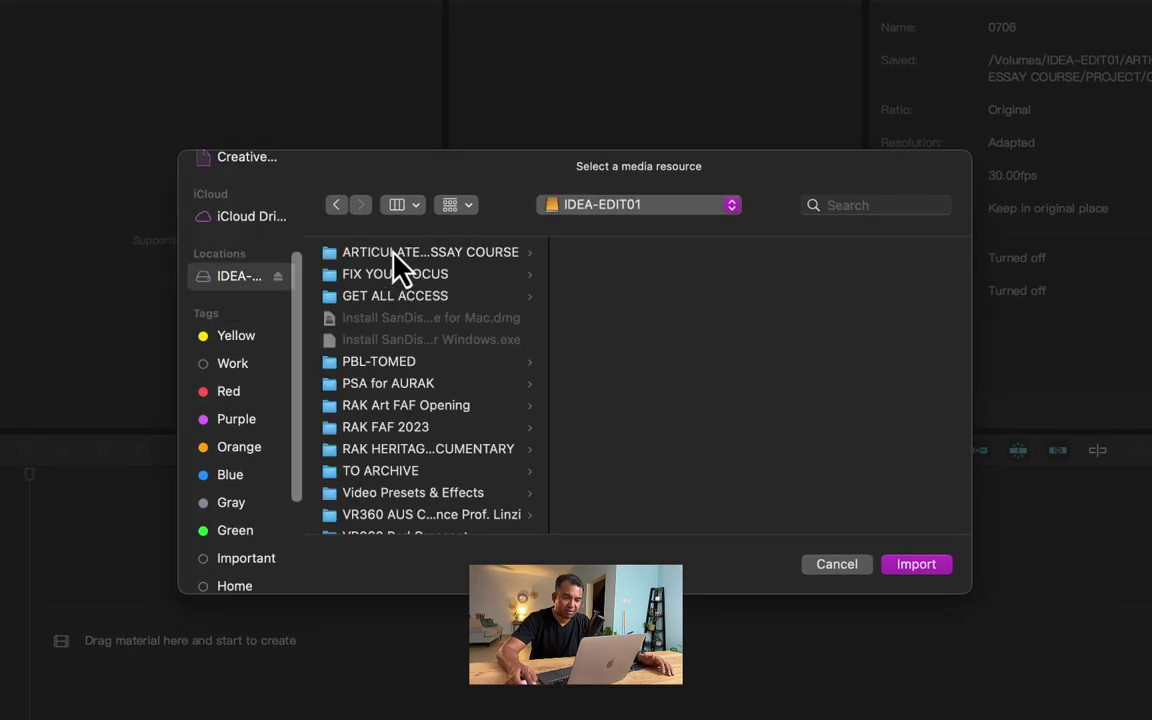
click(393, 253)
click(608, 252)
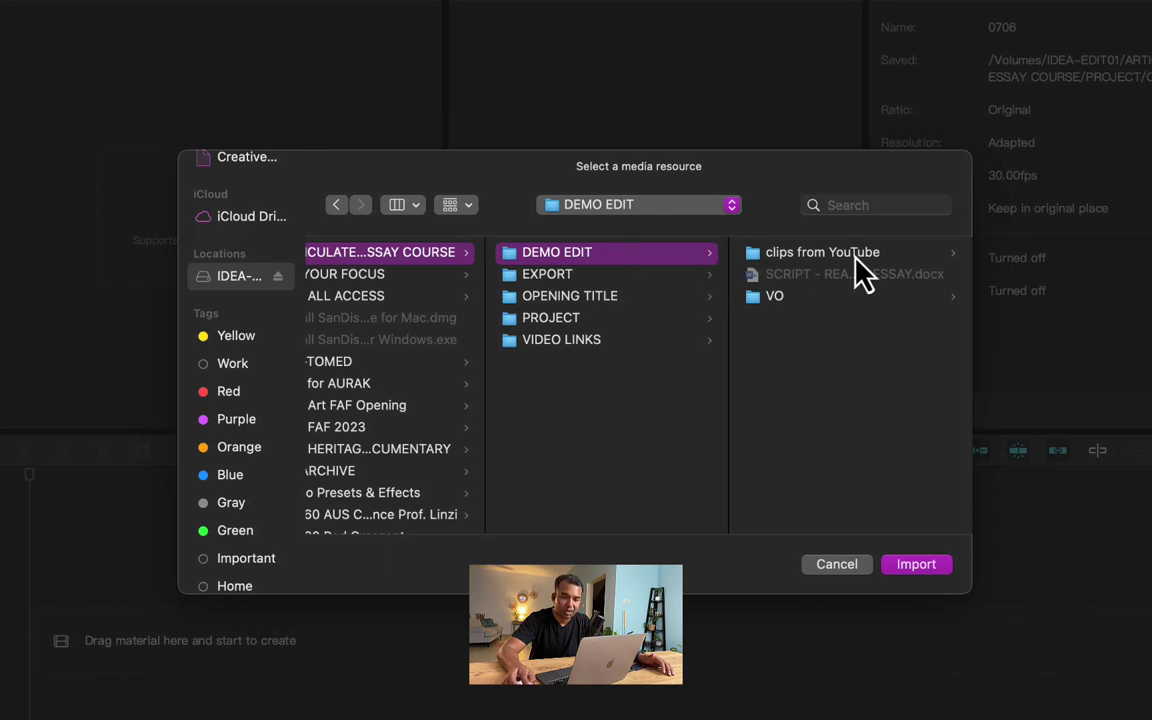
click(855, 256)
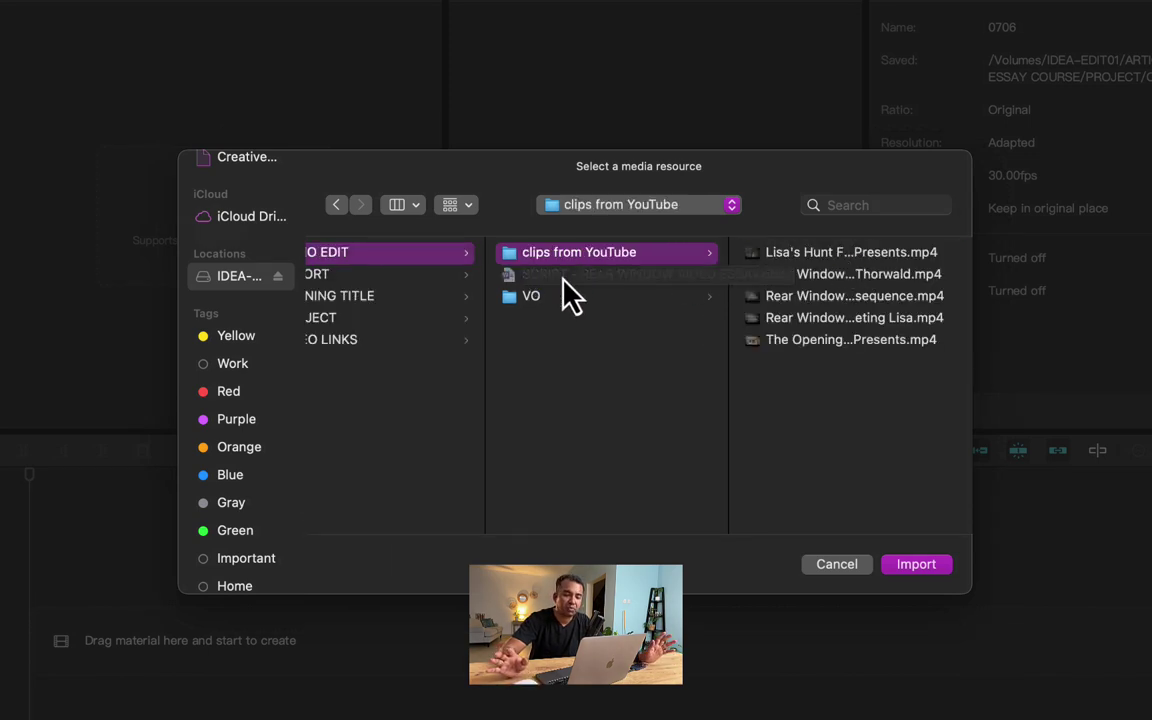
click(912, 565)
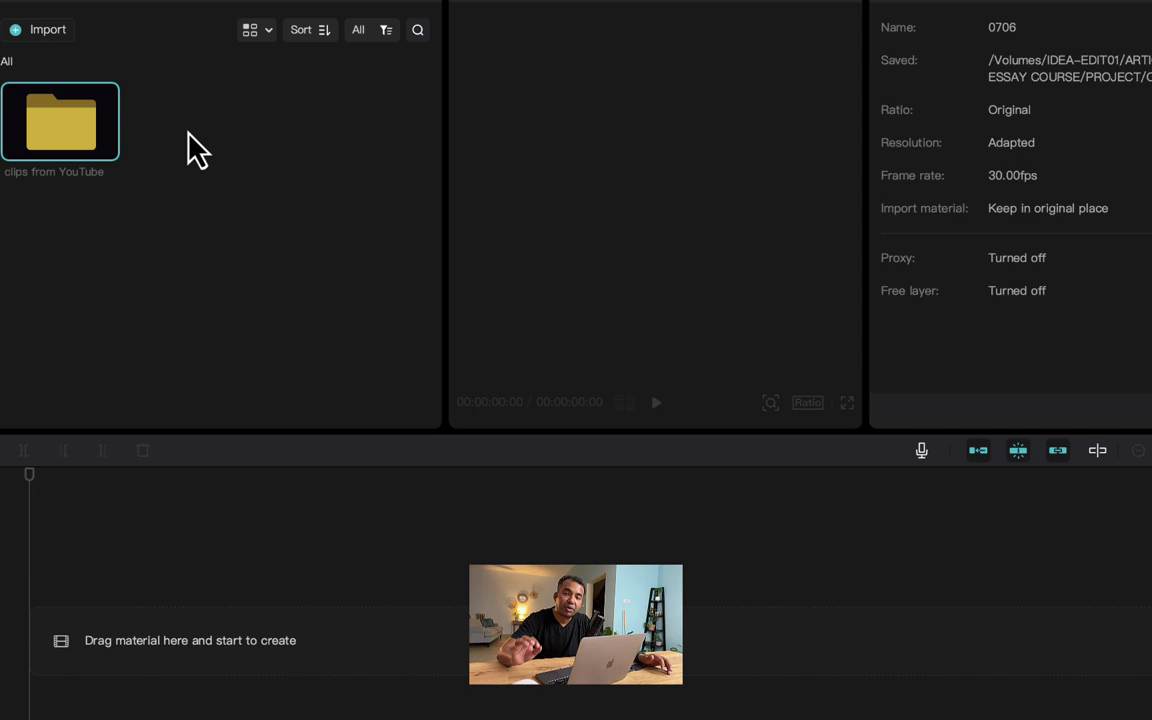
click(50, 29)
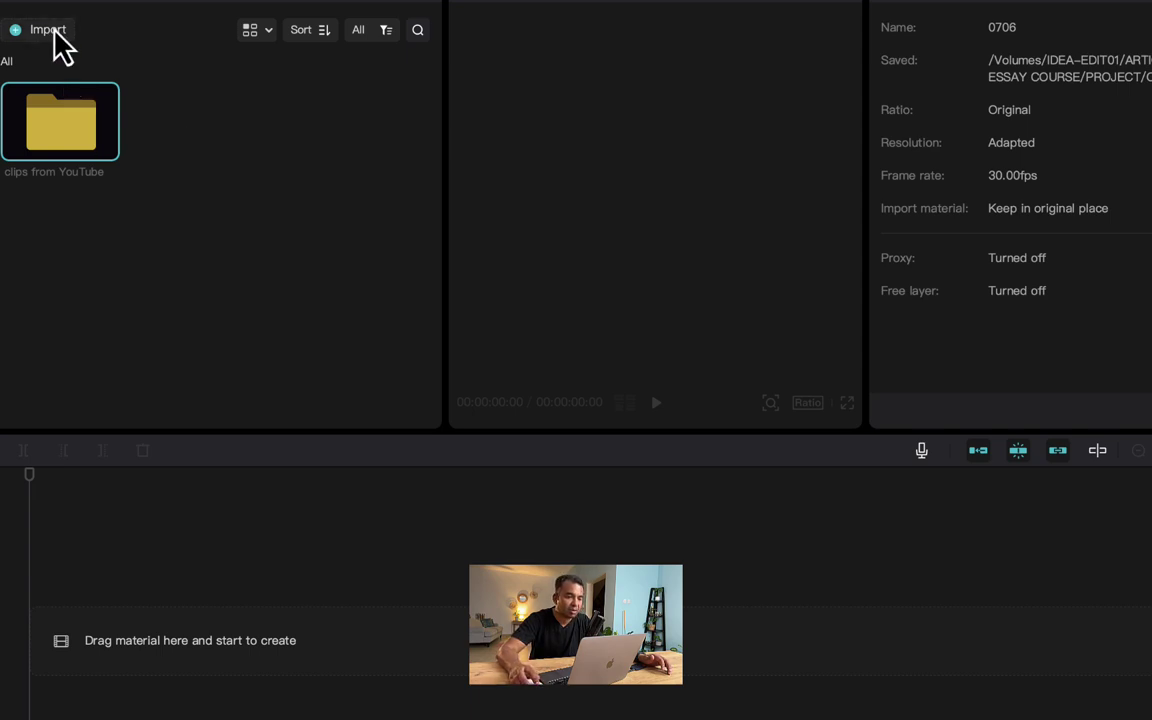
click(770, 253)
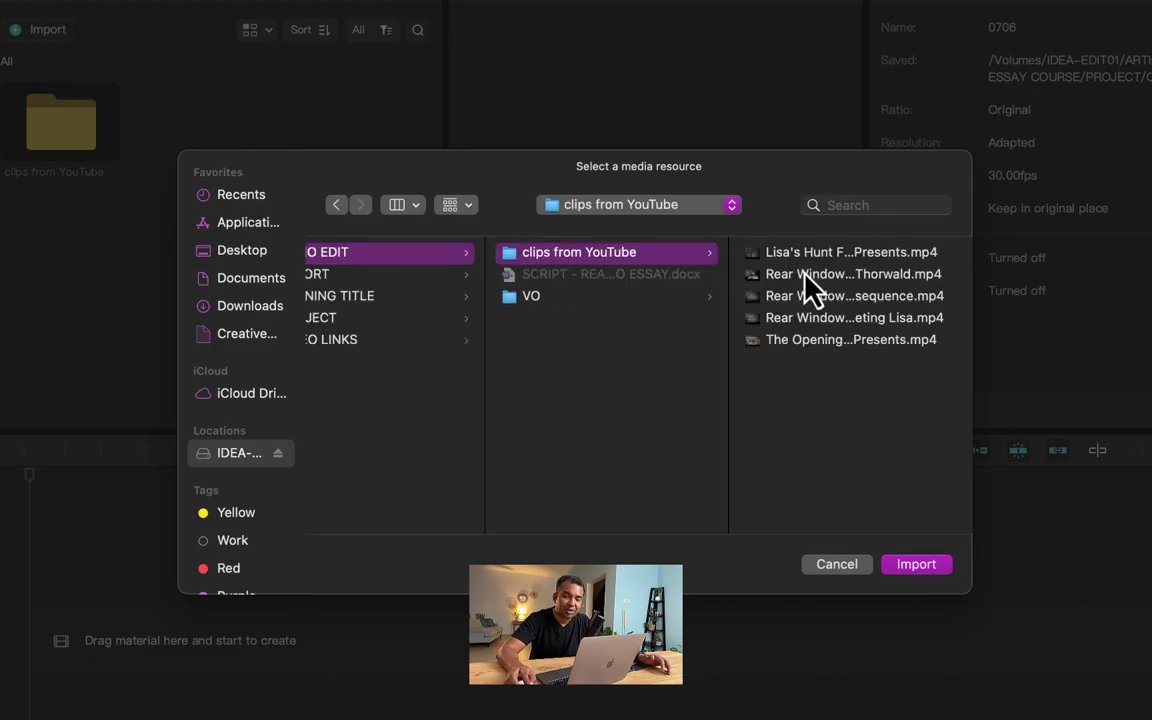
click(806, 276)
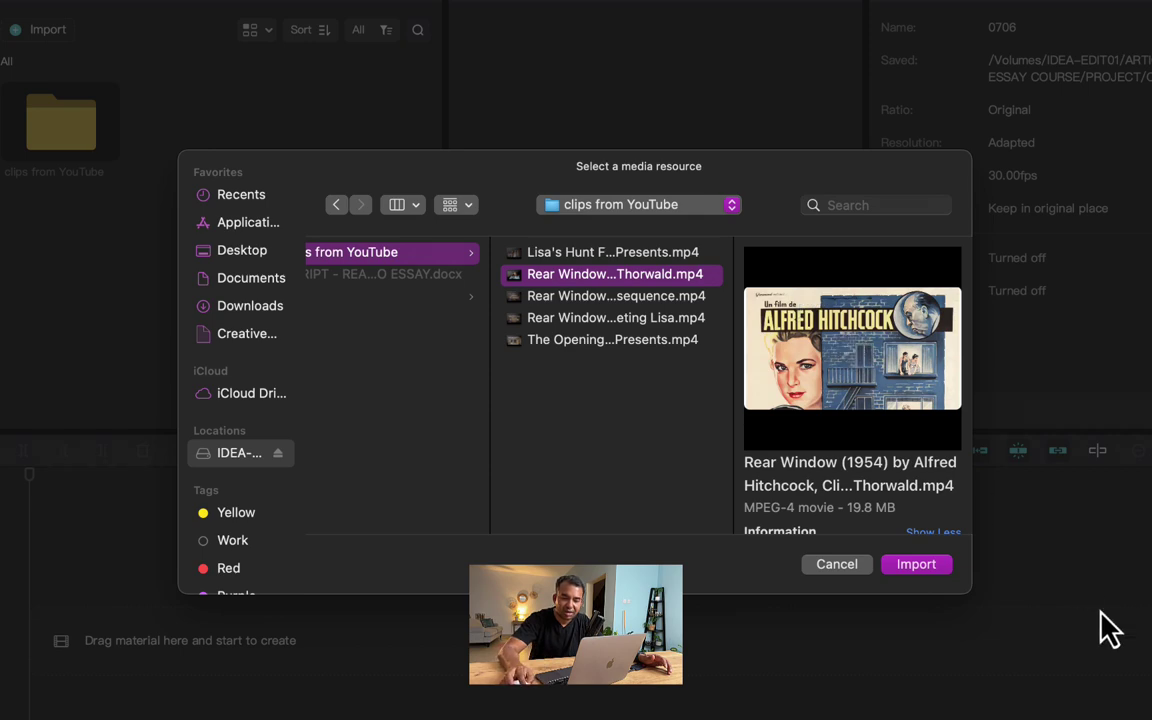
click(916, 566)
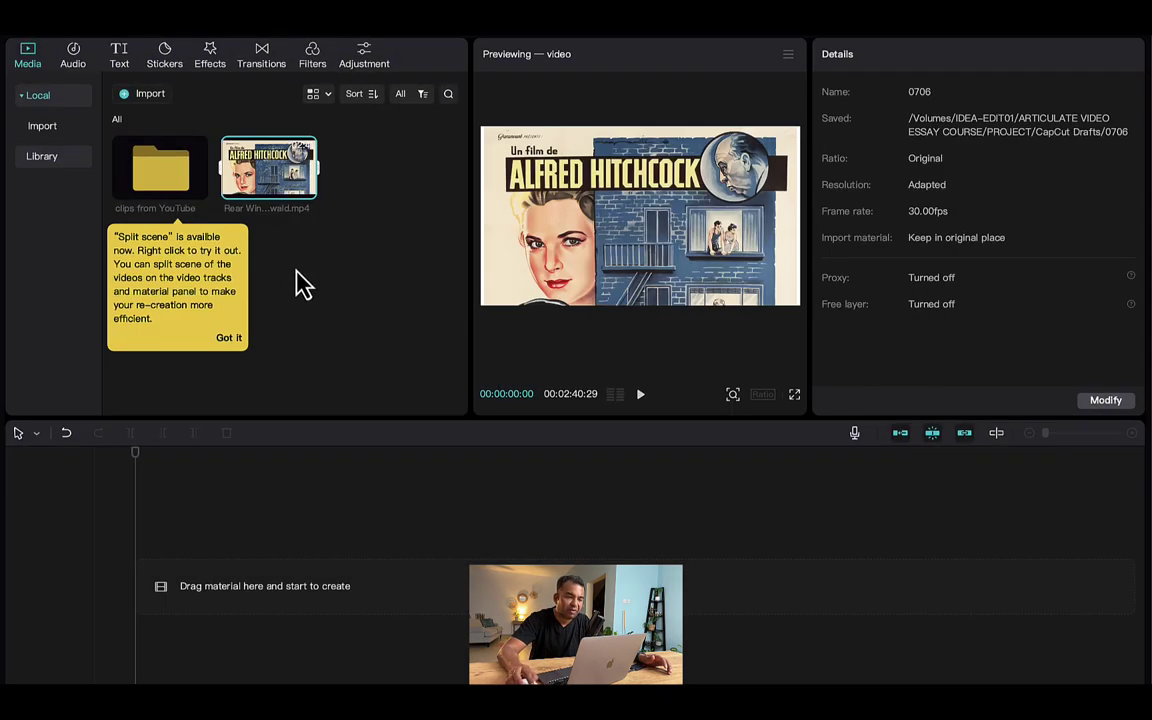
click(300, 285)
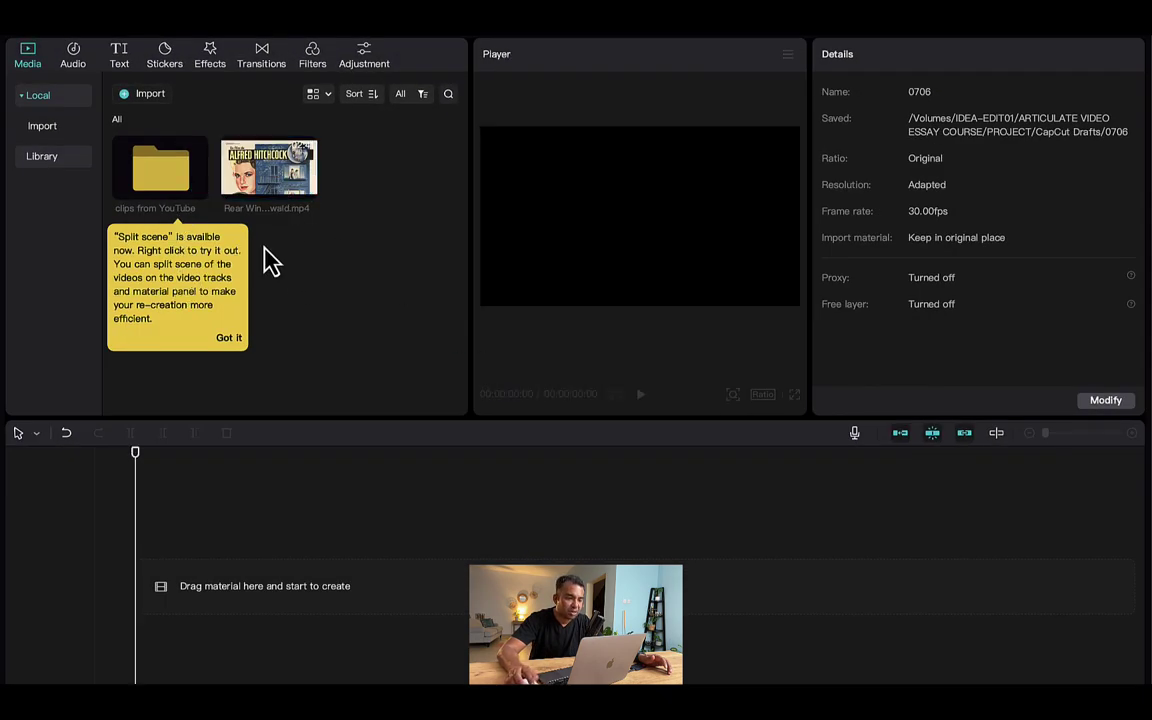
click(288, 206)
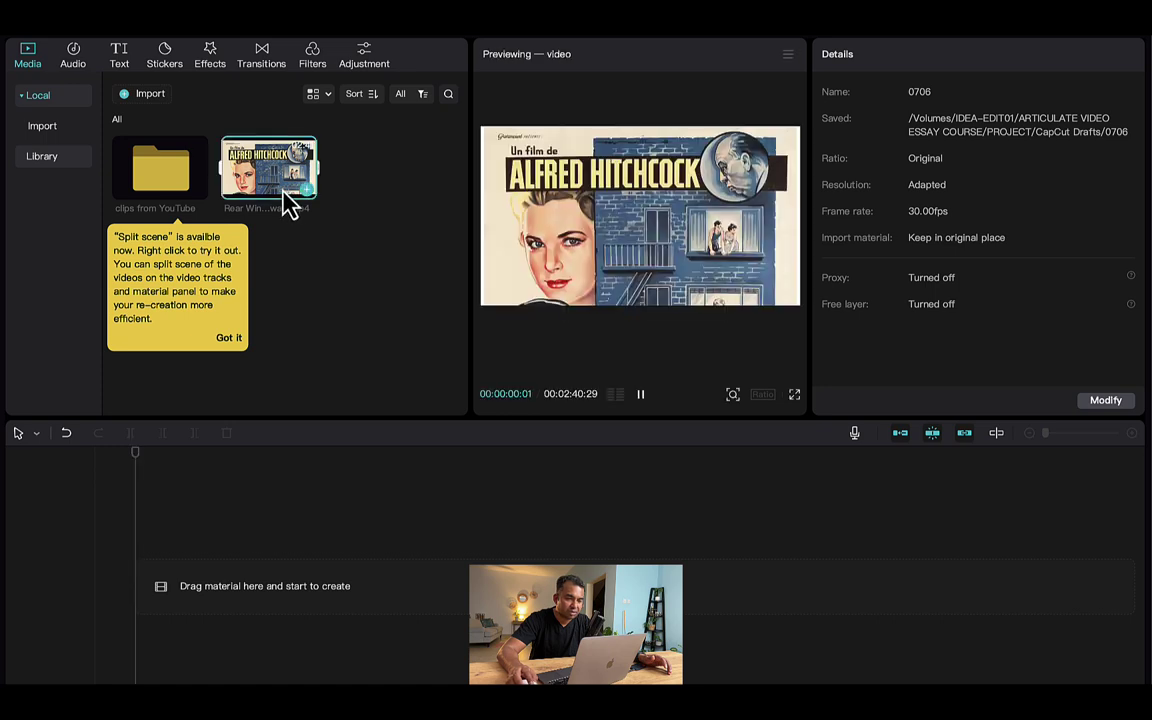
key(Delete)
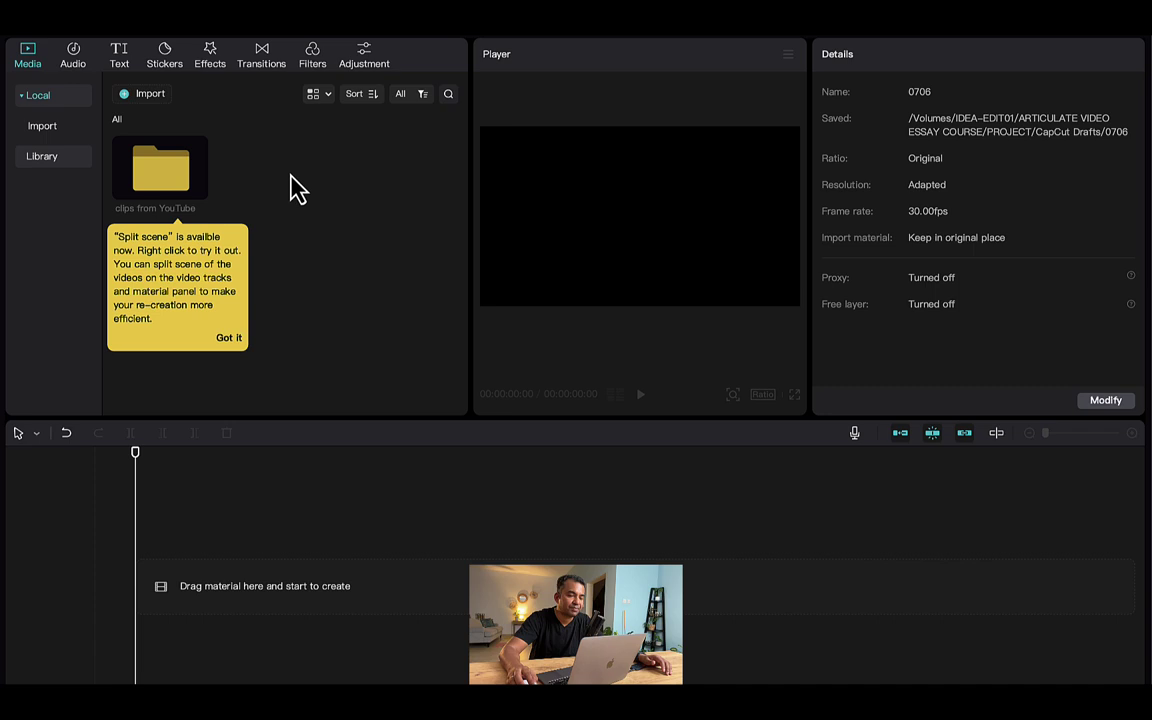
click(224, 338)
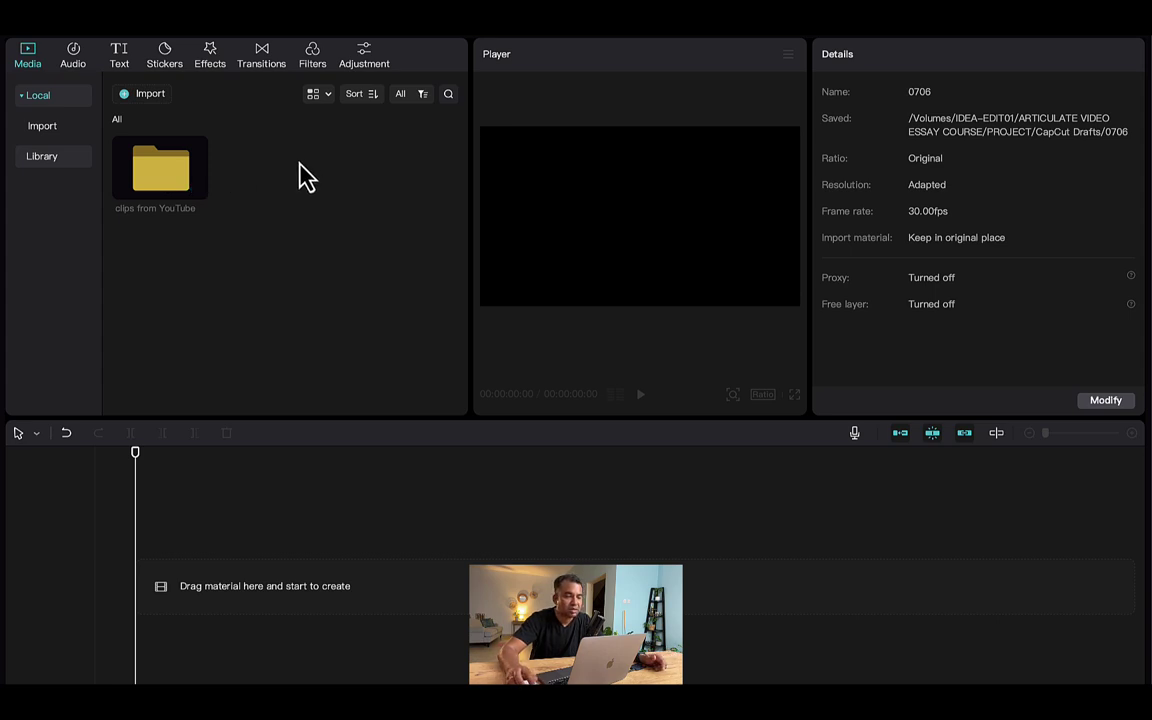
Step: Import the VO voiceover folder from the DEMO EDIT folder into the media panel
click(150, 95)
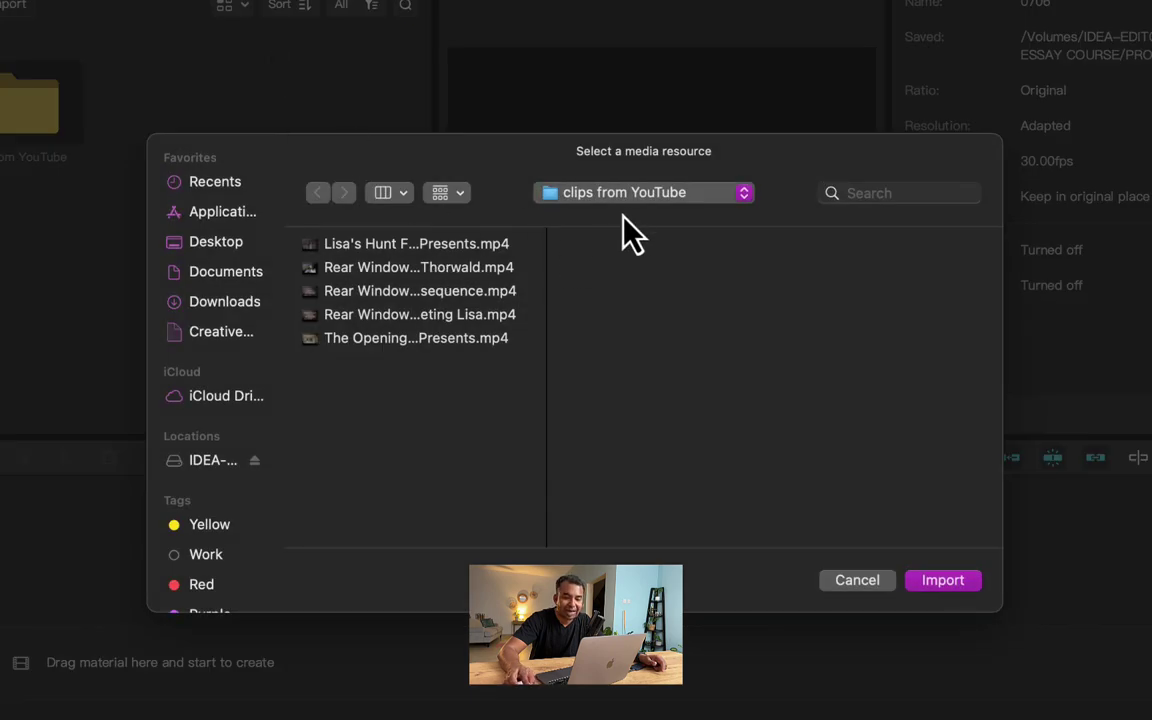
click(625, 196)
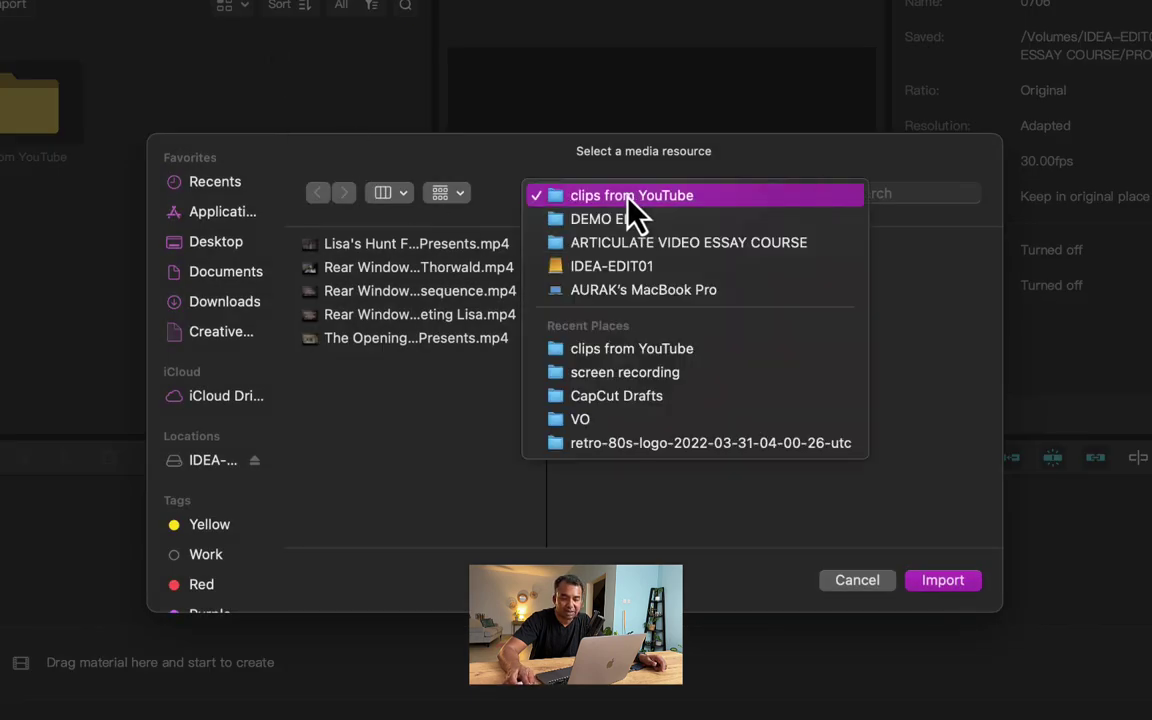
click(625, 219)
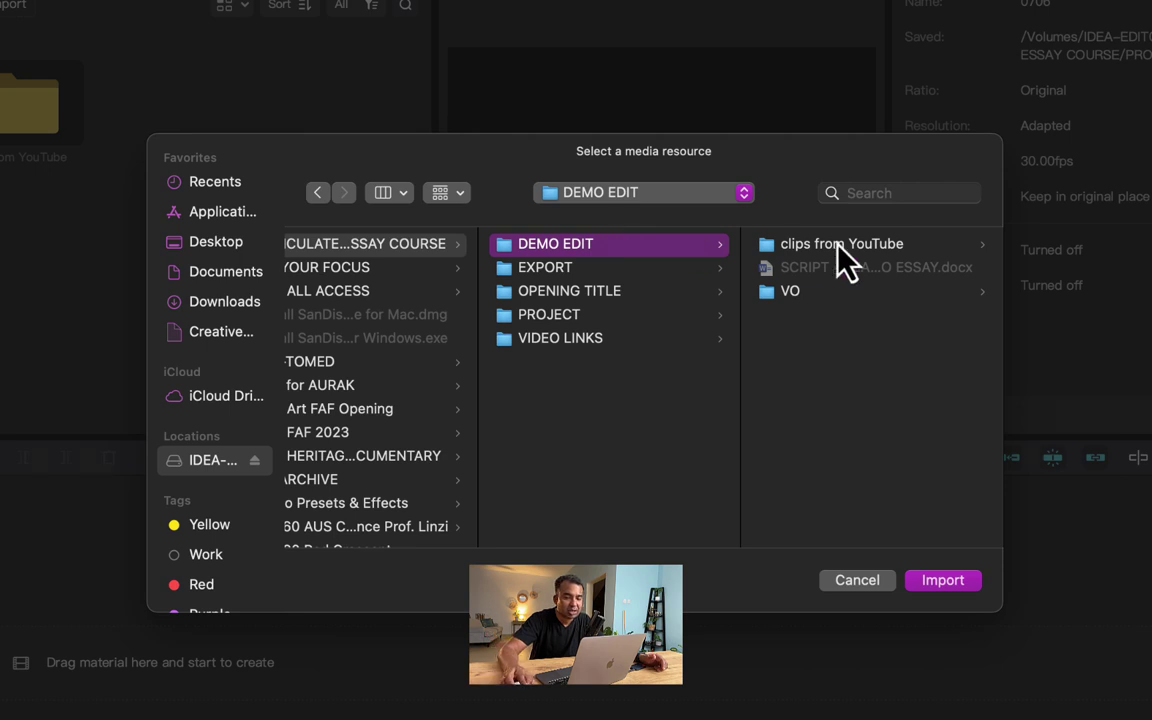
click(776, 292)
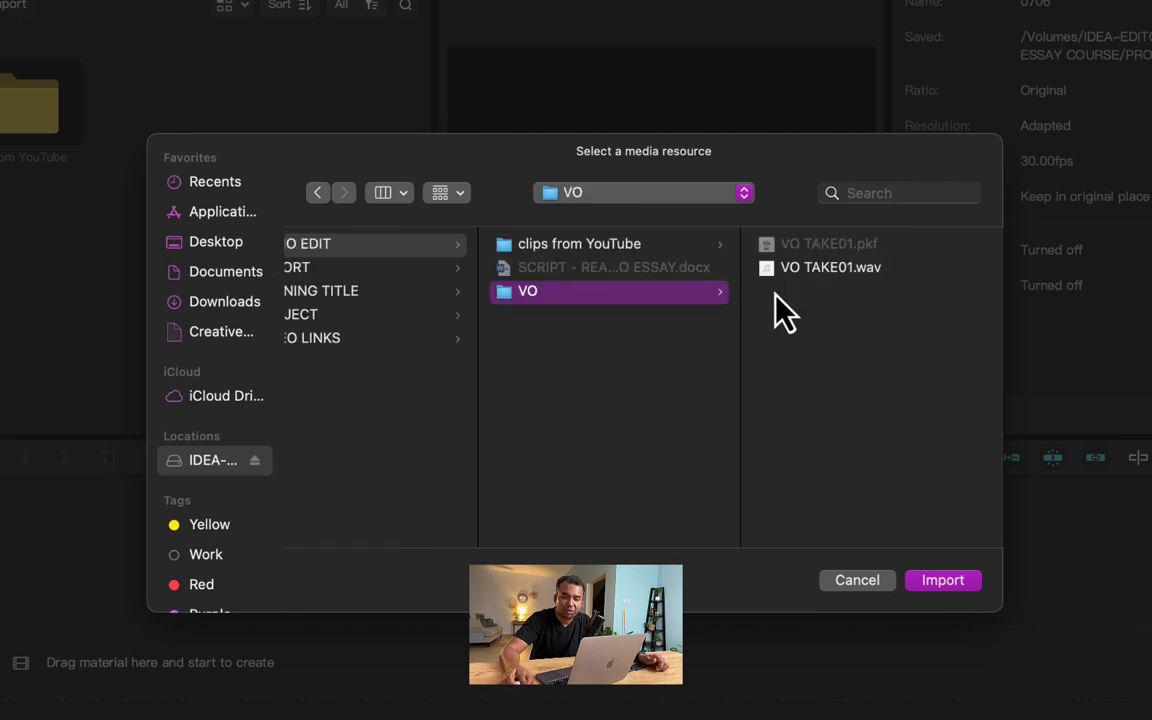
click(943, 582)
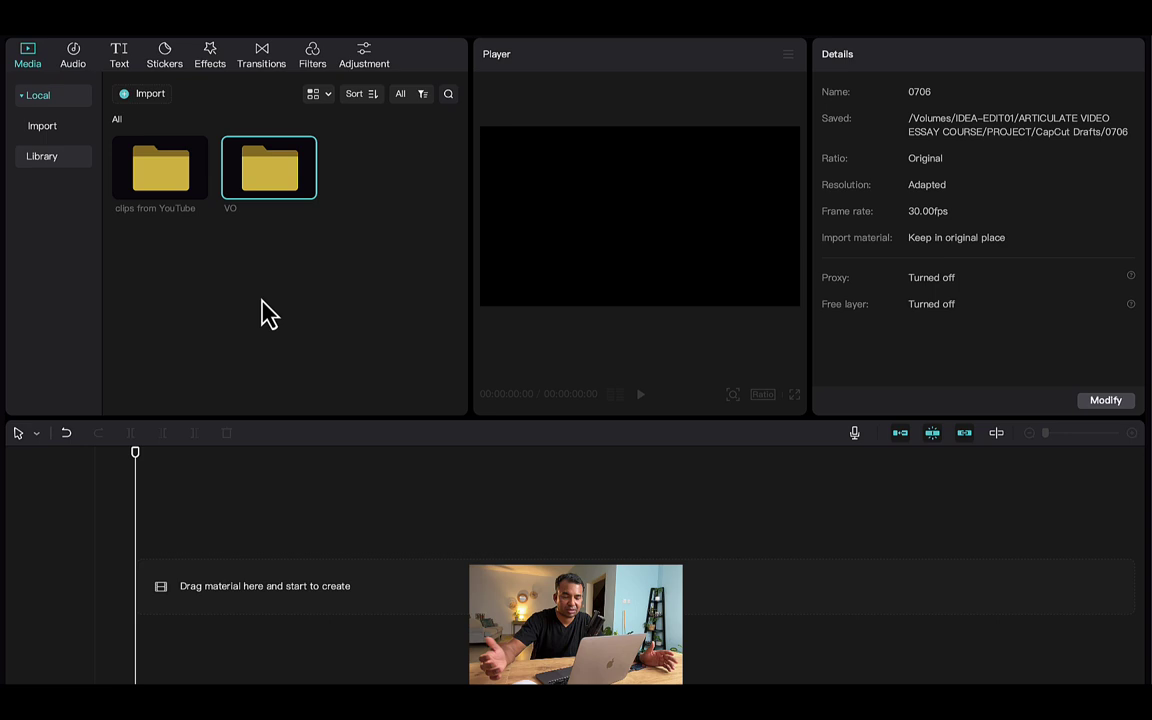
Step: Deselect the folders and open 'clips from YouTube' to view its five mp4 clips
click(272, 298)
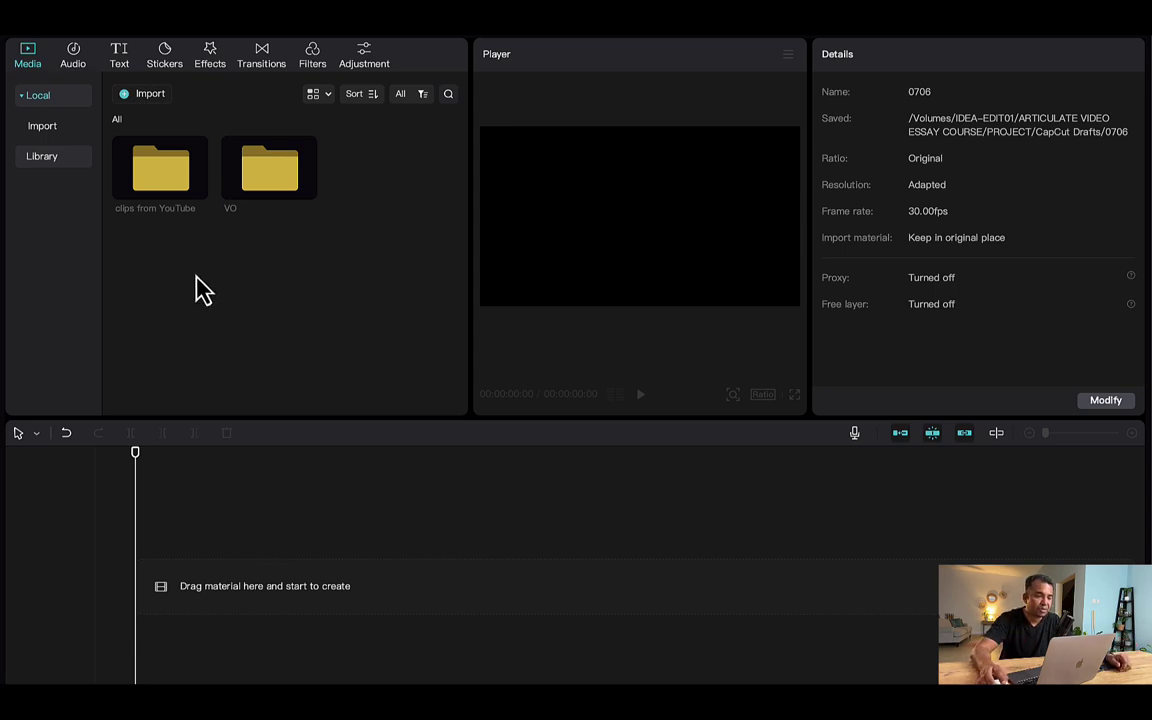
double_click(152, 172)
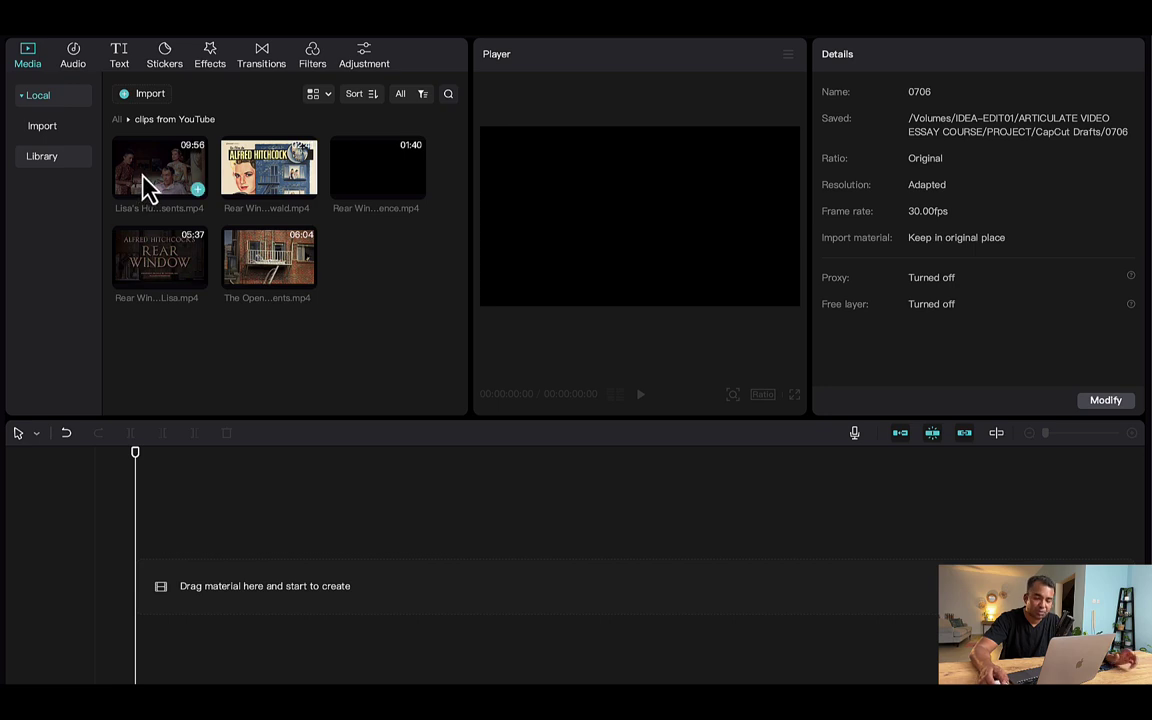
Step: Add the Lisa's Hunt For Evidence clip to the timeline, scrub to about five minutes, and show the Ratio options
drag(147, 186, 239, 590)
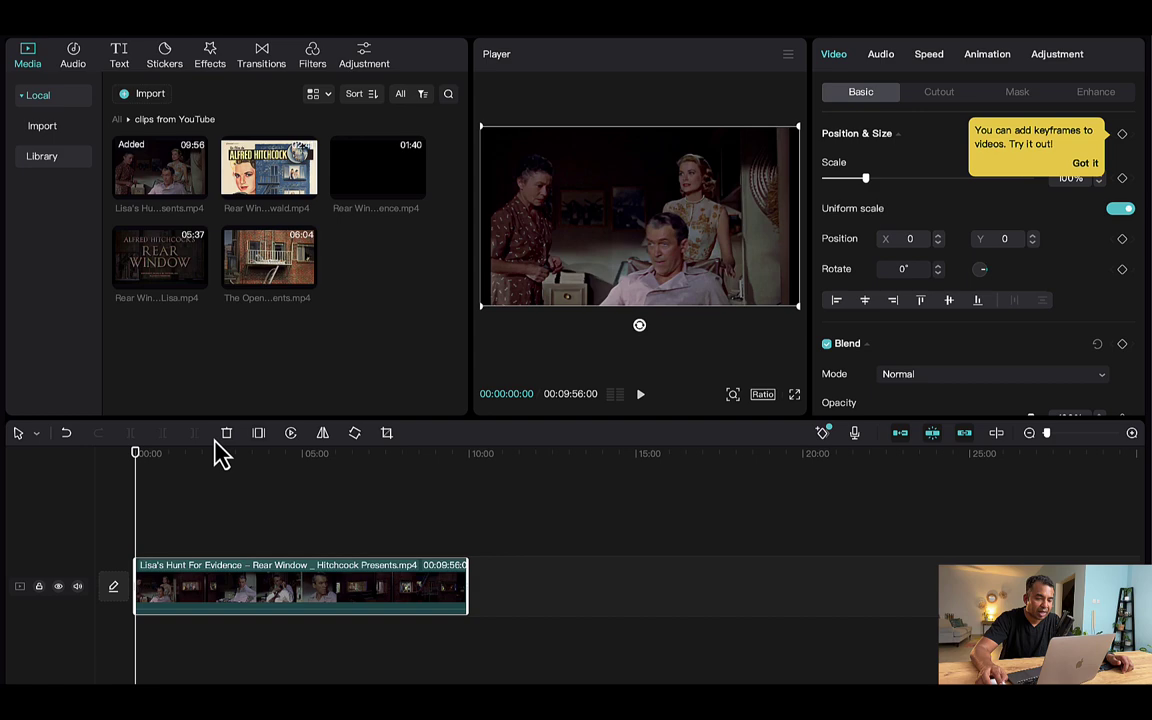
drag(140, 454, 307, 458)
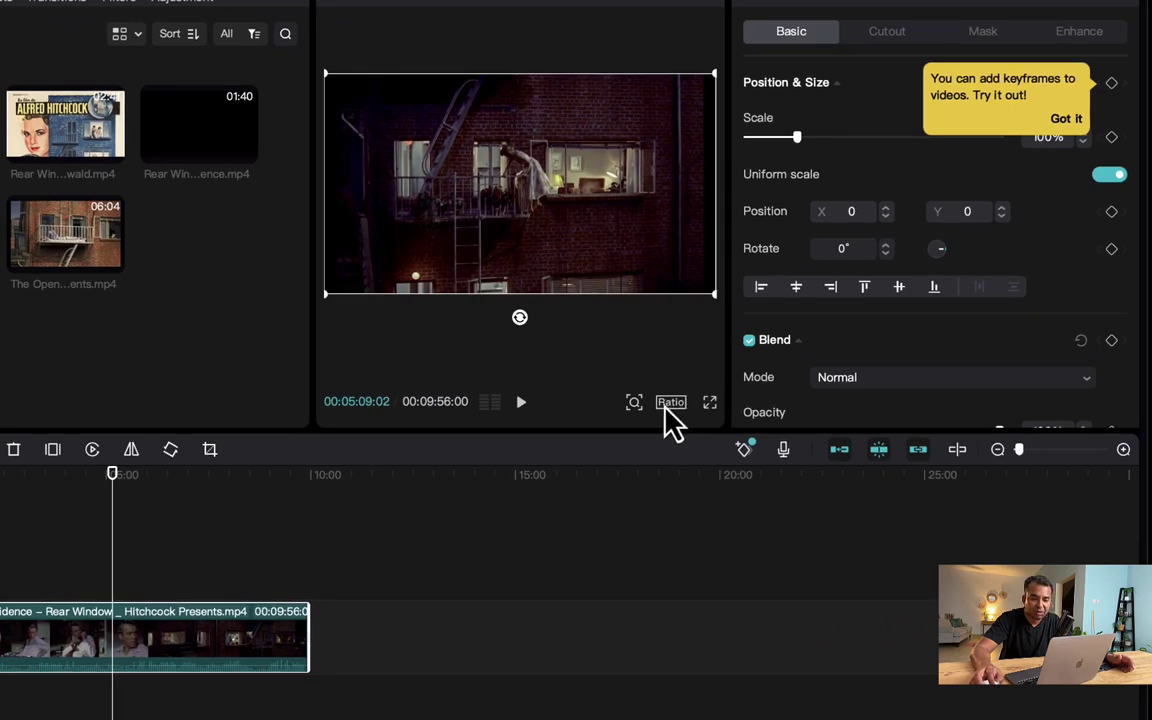
click(671, 402)
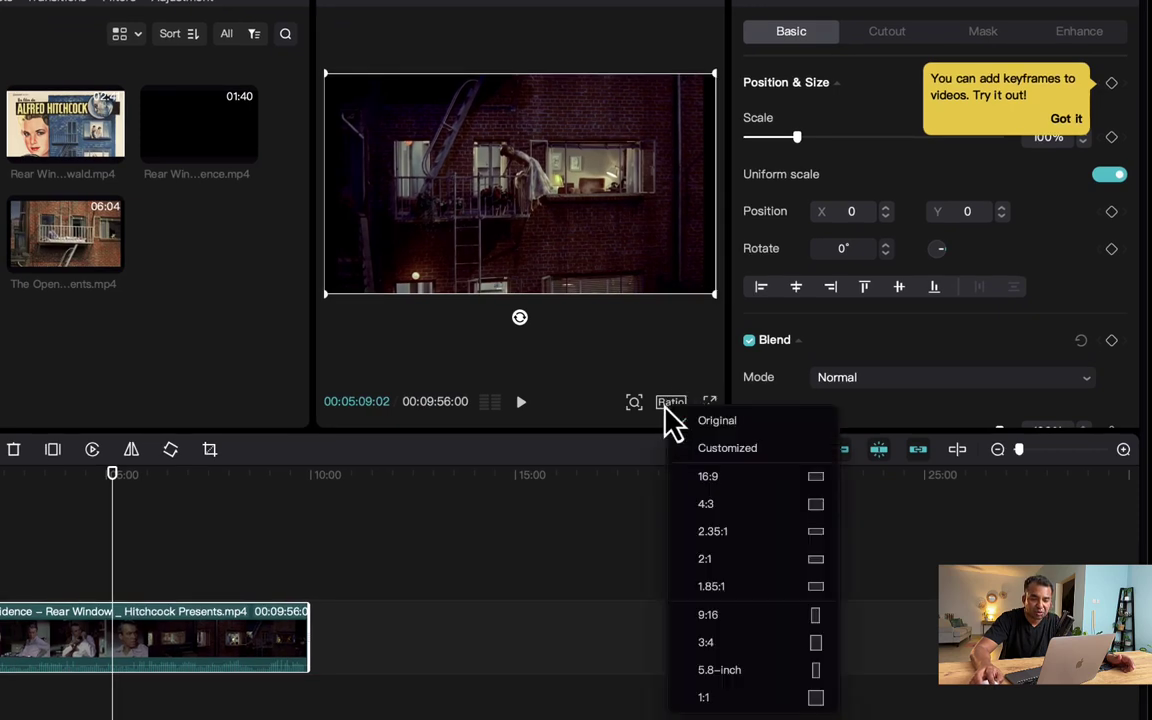
Step: Try the 9:16 ratio, revert to Original, then choose Customized to show Project settings
click(734, 620)
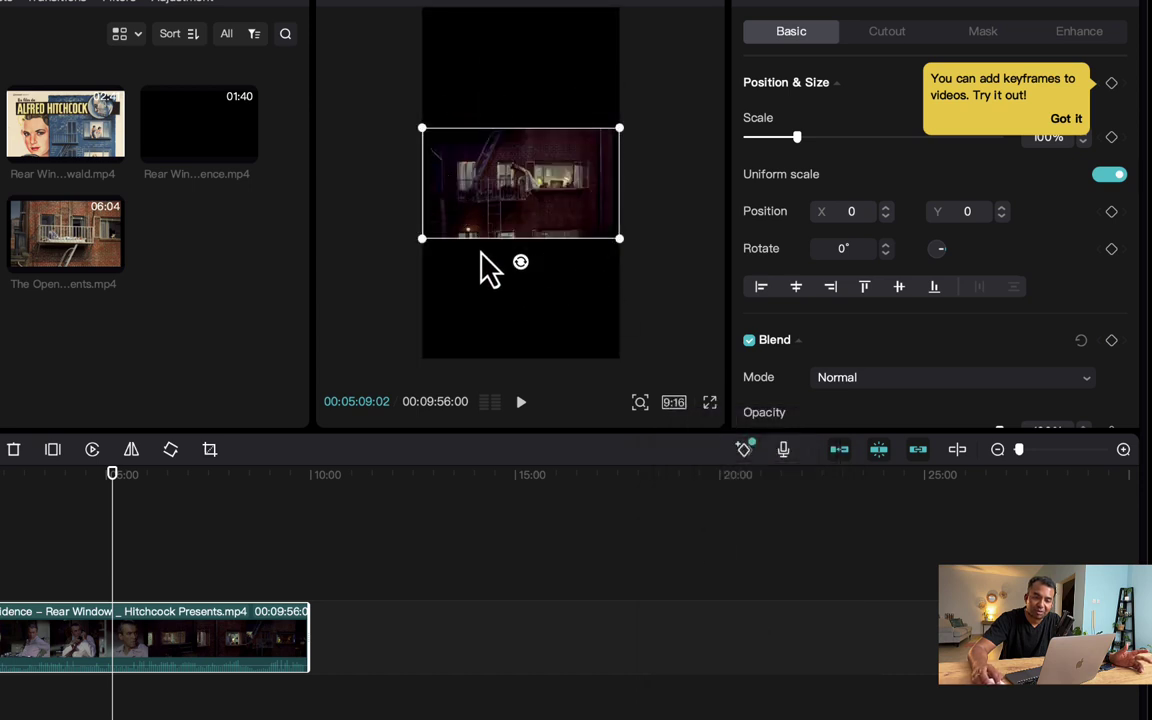
click(676, 403)
click(736, 421)
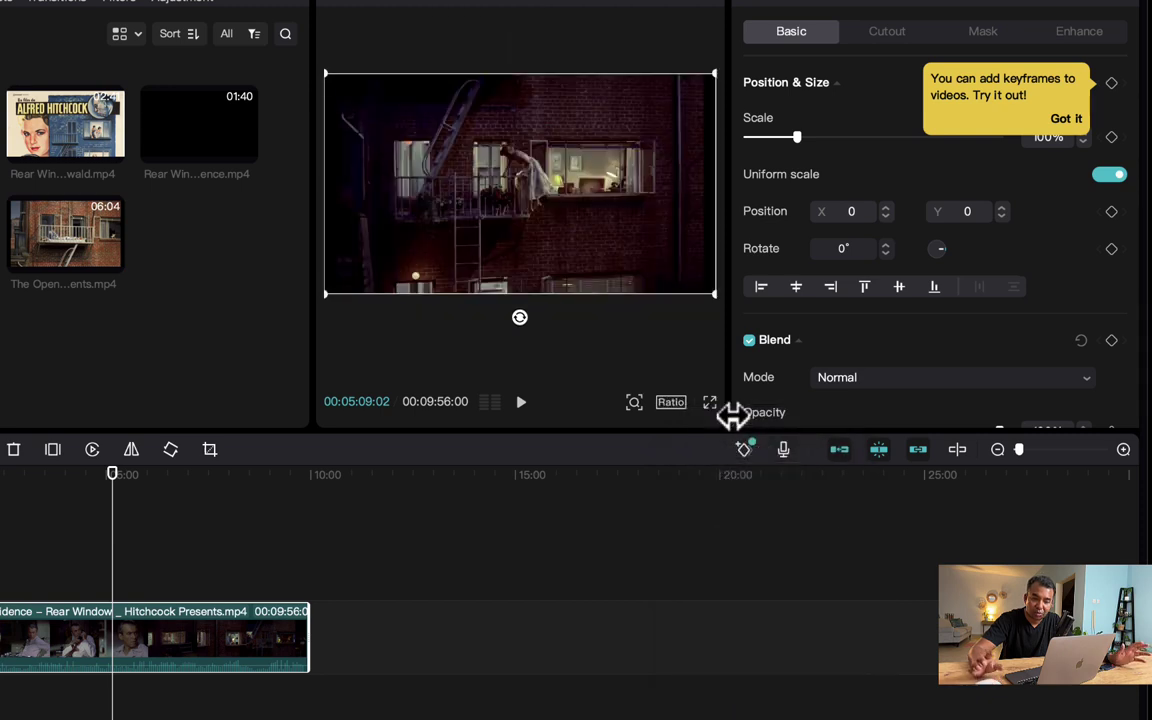
click(671, 403)
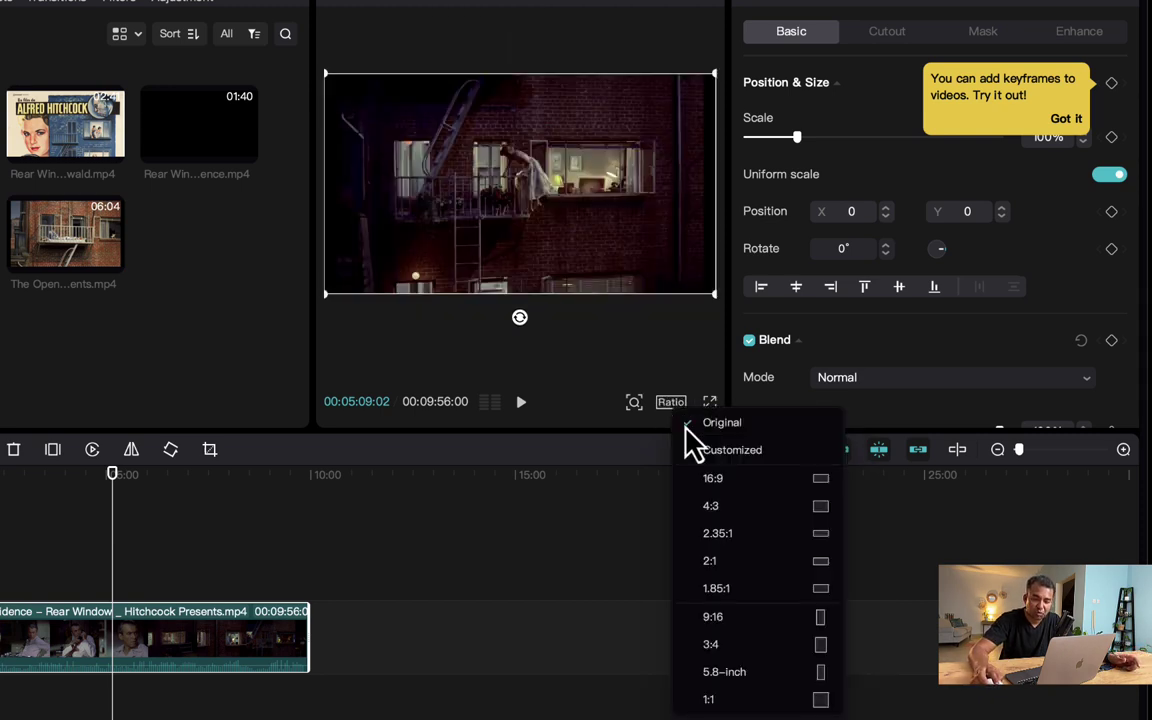
click(745, 463)
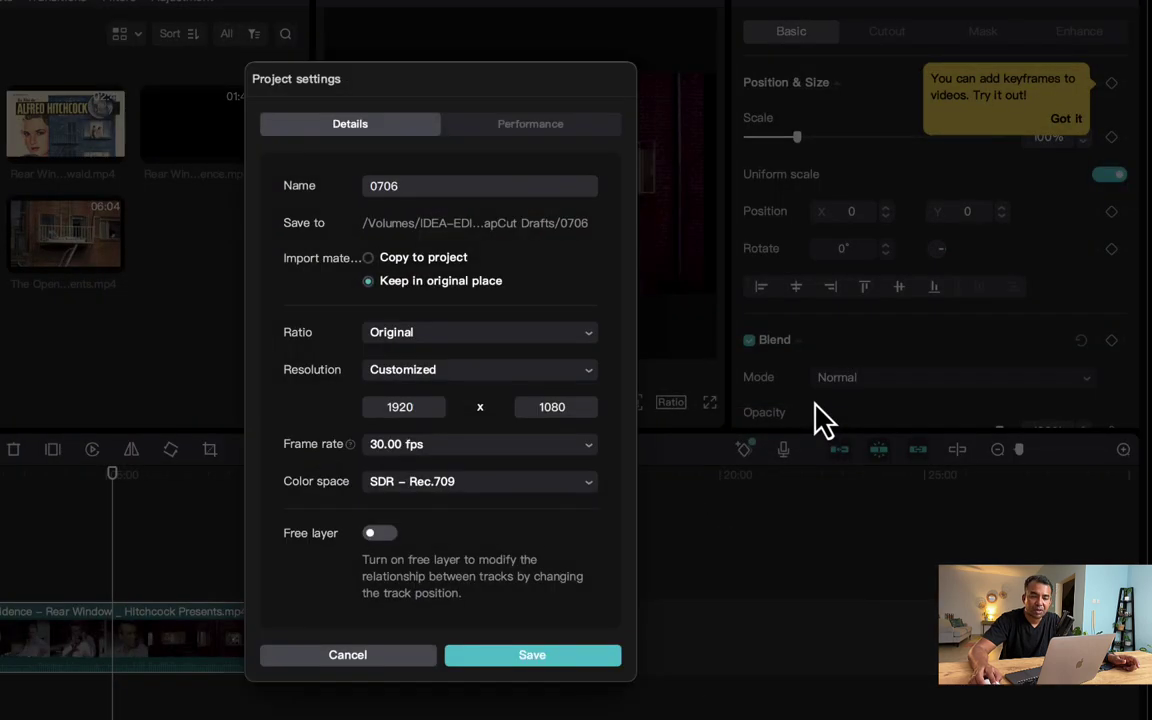
Step: Change the project resolution from 1920 x 1080 to 1280 x 720 and save
click(575, 410)
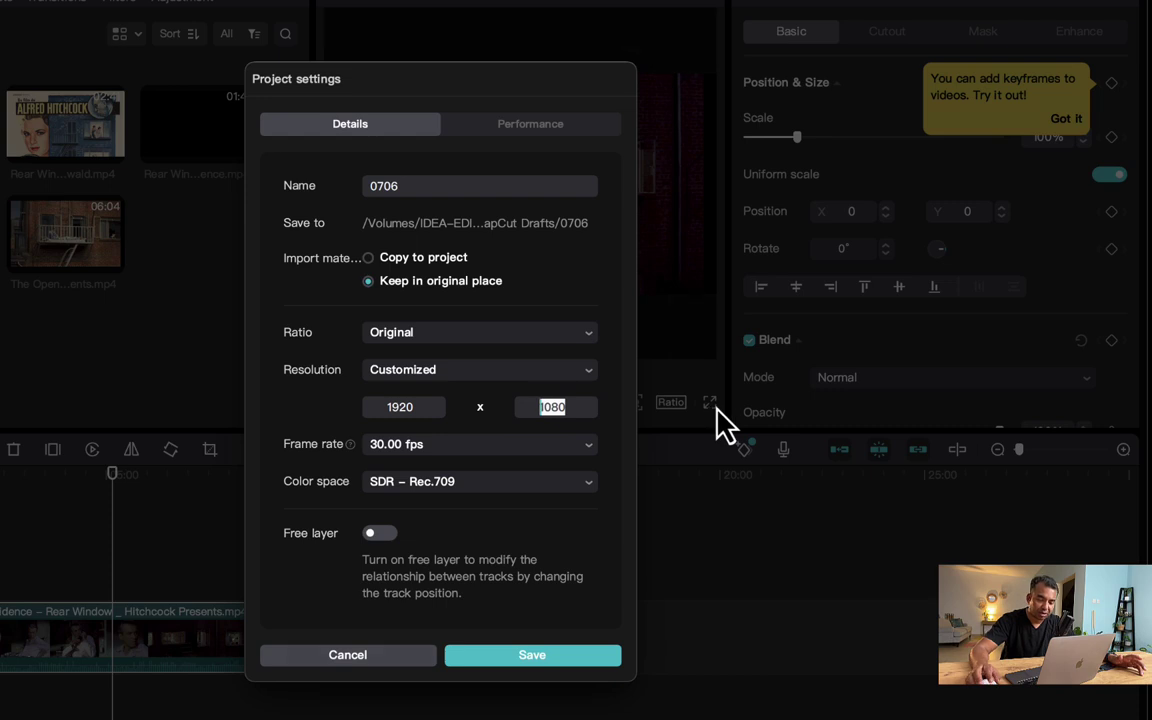
text(720)
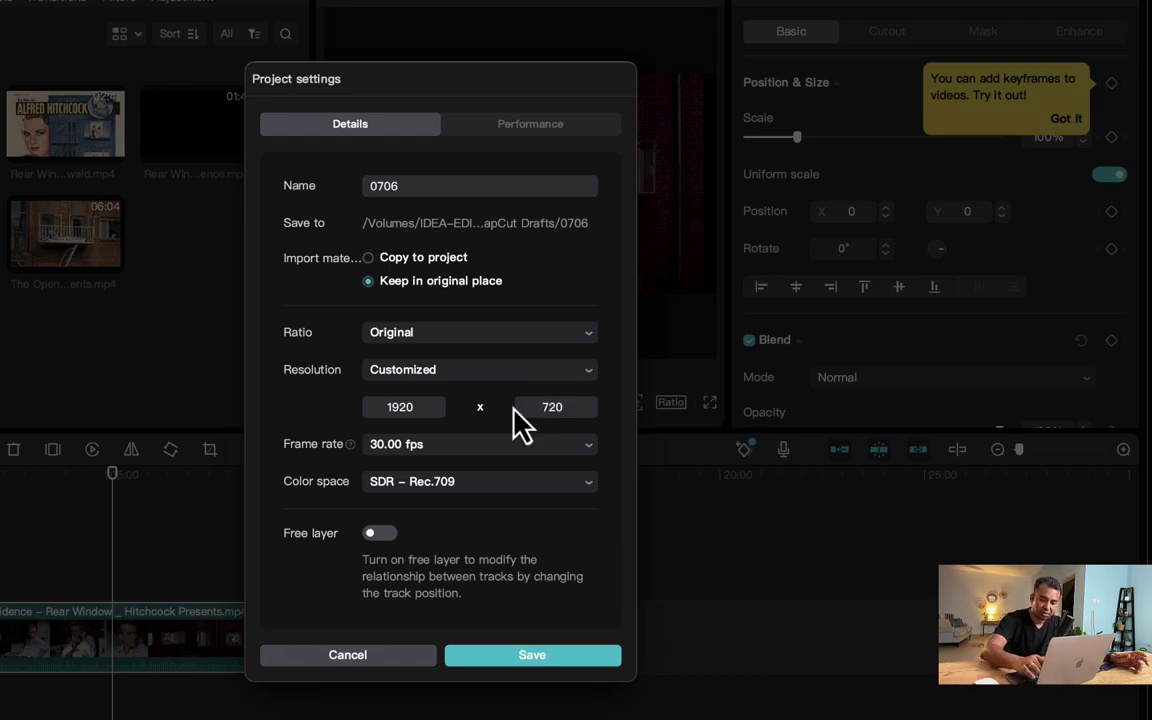
click(410, 410)
text(1280)
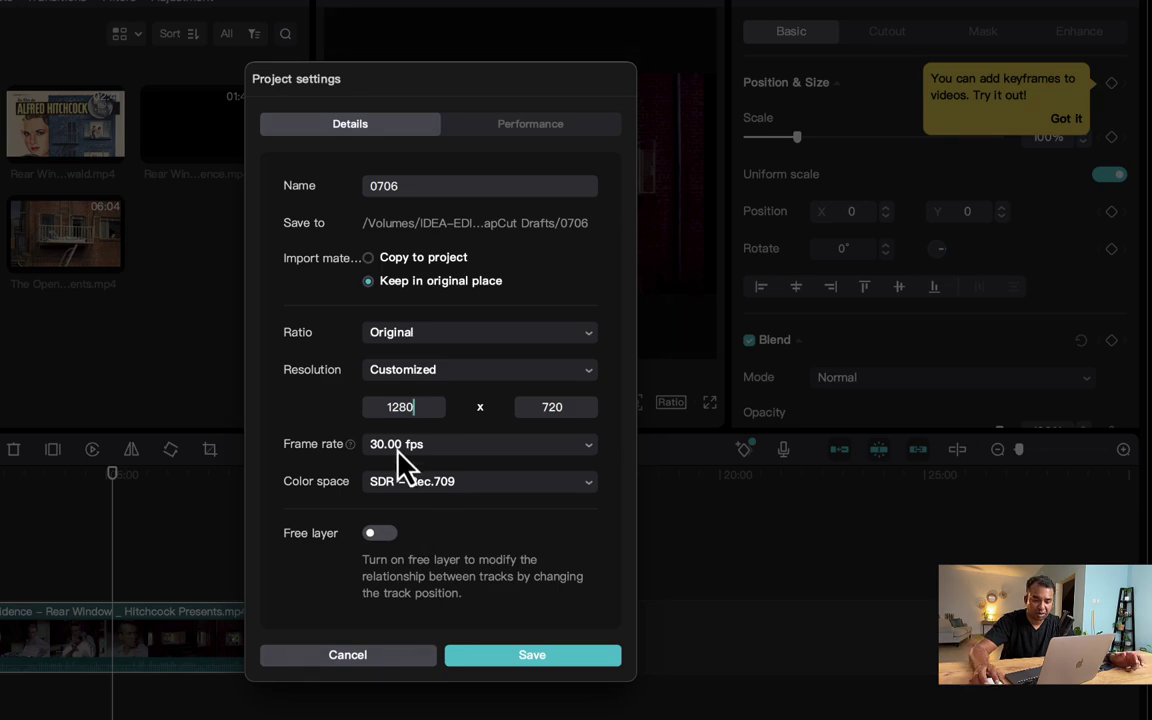
click(530, 656)
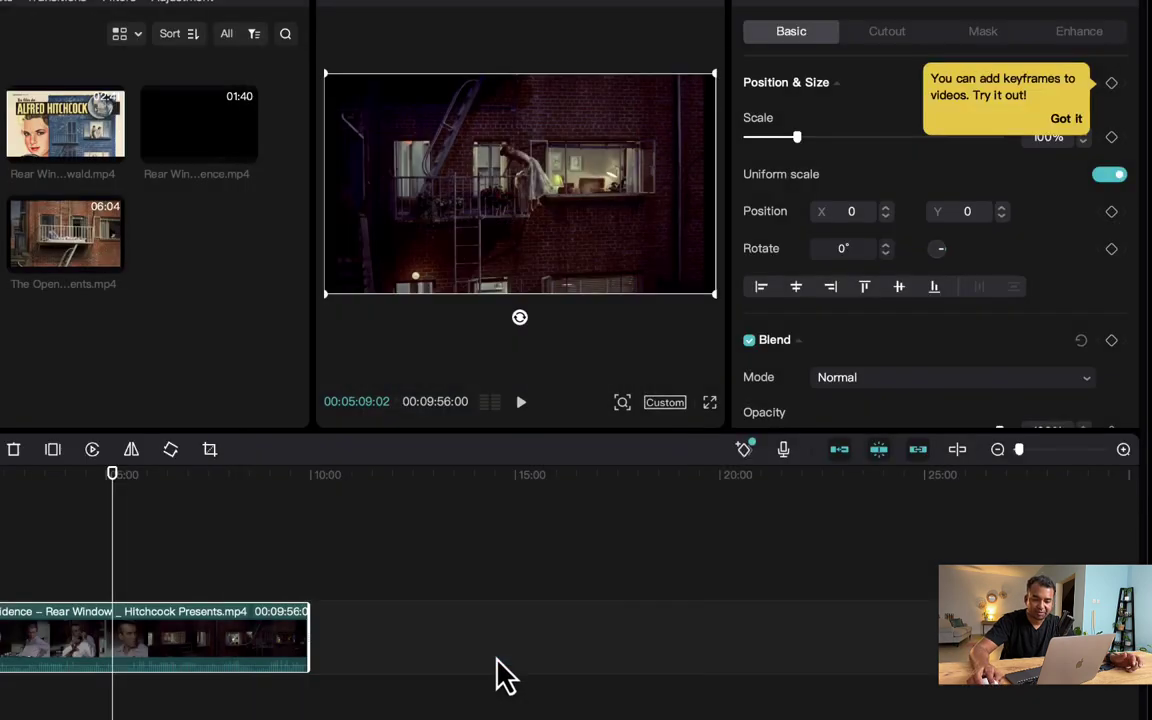
Step: Preview the Rear Window clip, then select it and delete it from the timeline
mouse_move(136, 470)
mouse_down()
mouse_move(41, 474)
mouse_move(141, 478)
mouse_up()
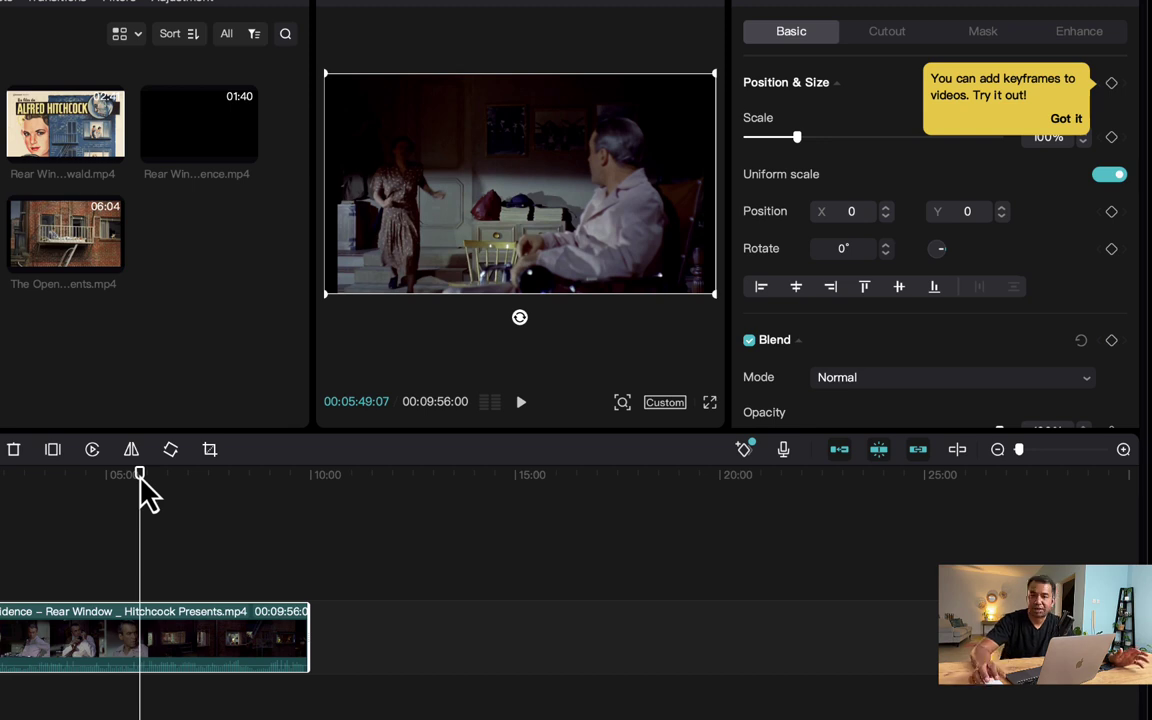
click(227, 545)
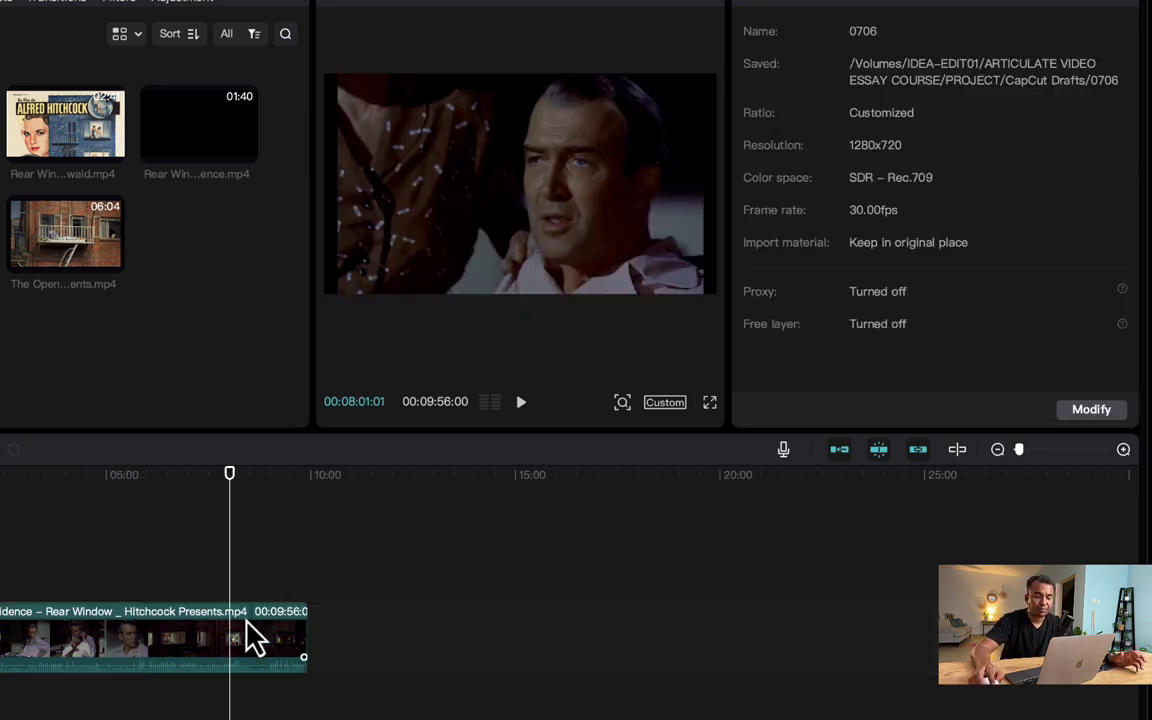
drag(252, 637, 509, 635)
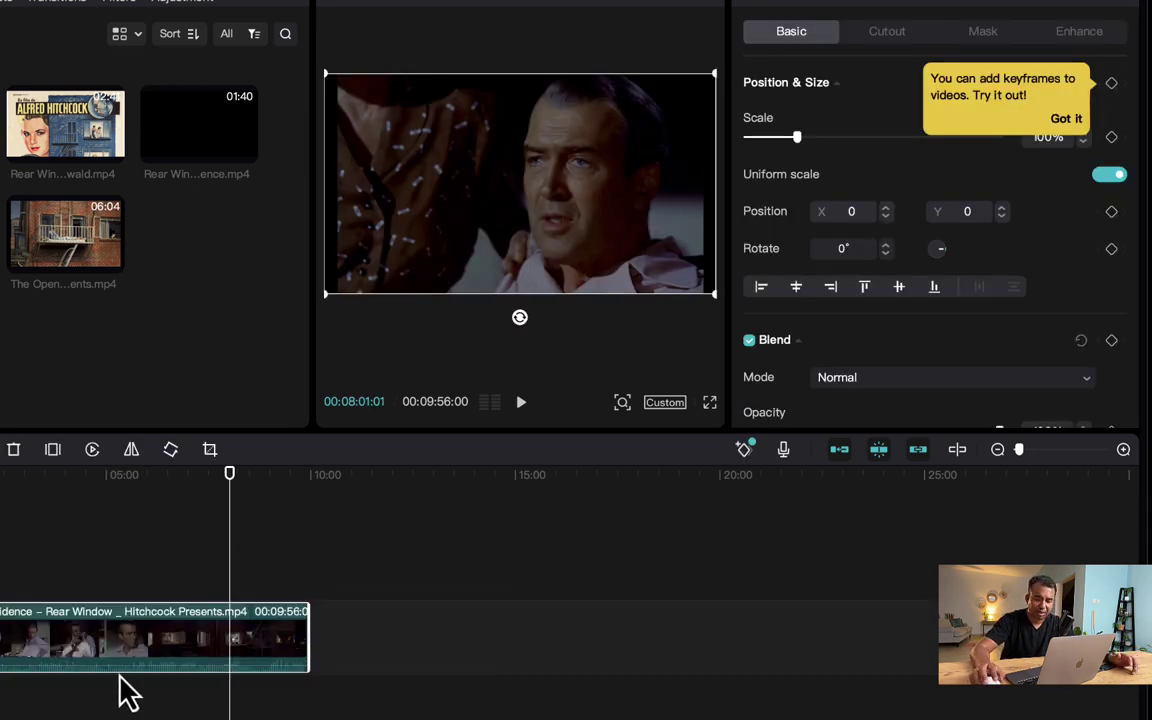
key(Delete)
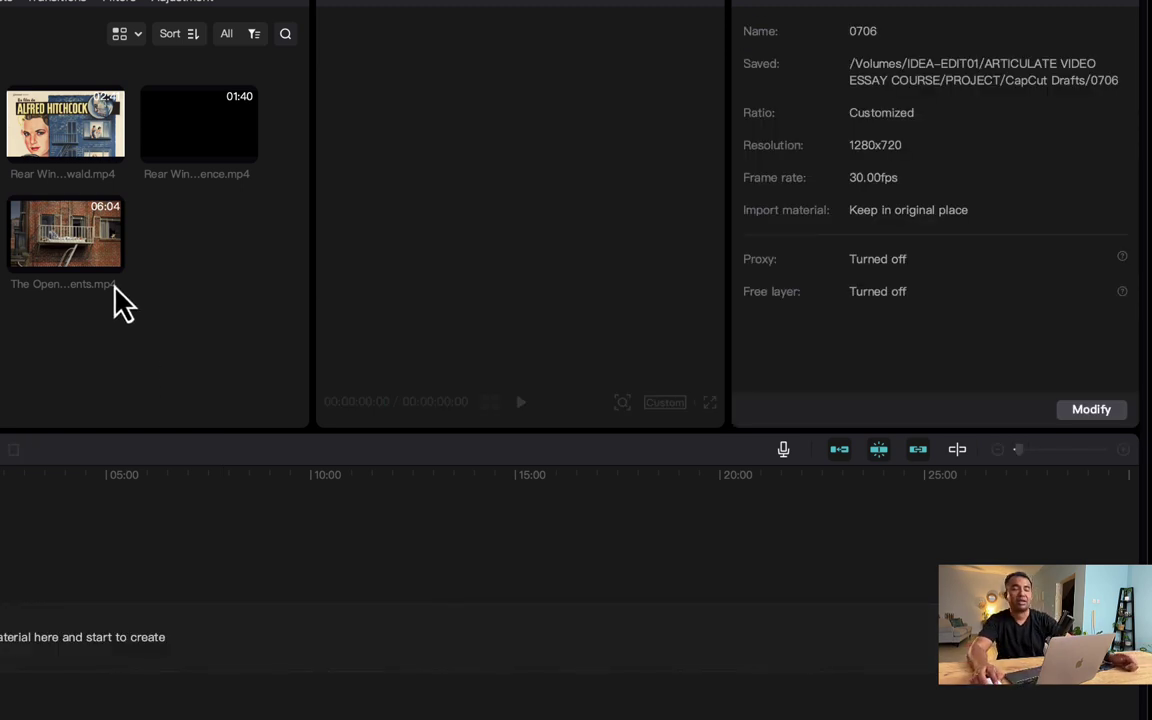